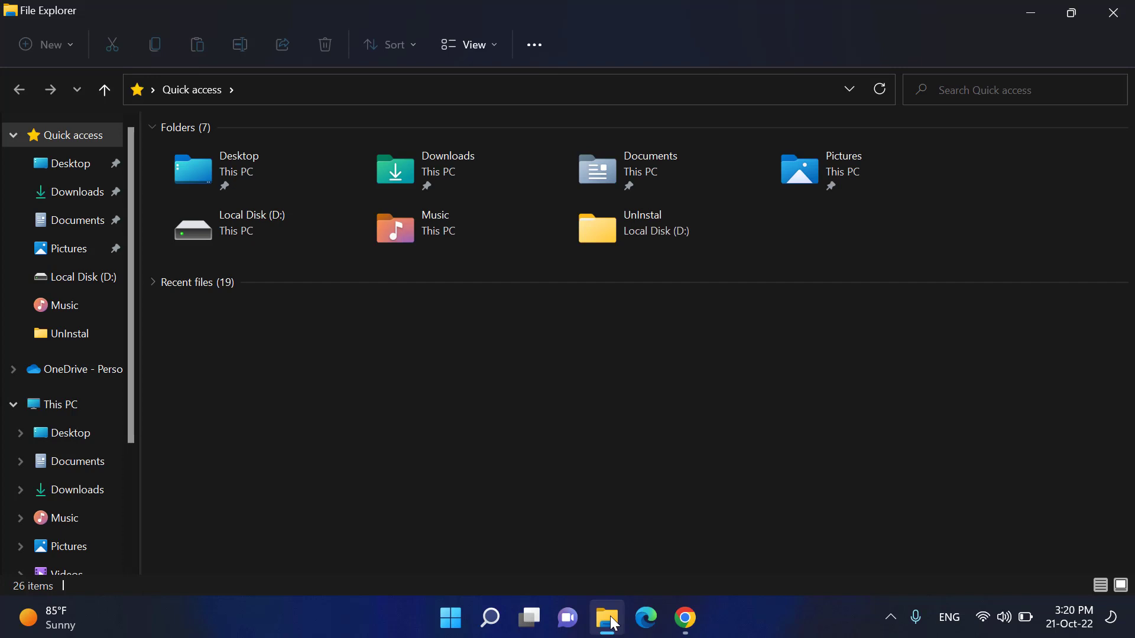
Try to open the SHOOT (E:) drive from This PC and dismiss the resulting message
{"action": "left_click", "coordinate": [72, 404]}
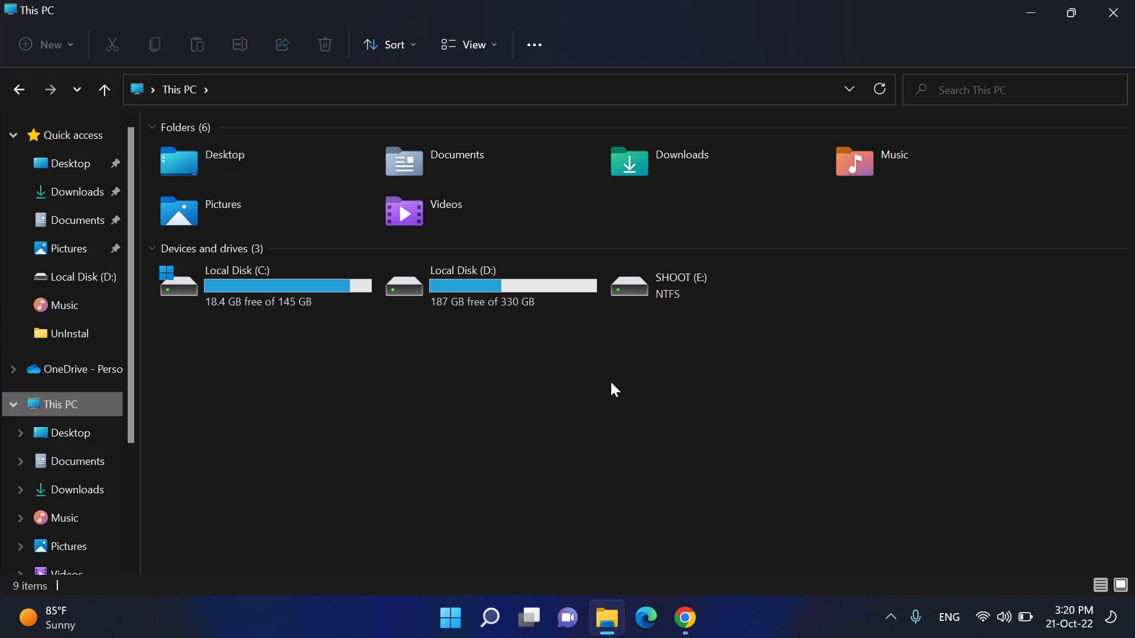
{"action": "double_click", "coordinate": [690, 287]}
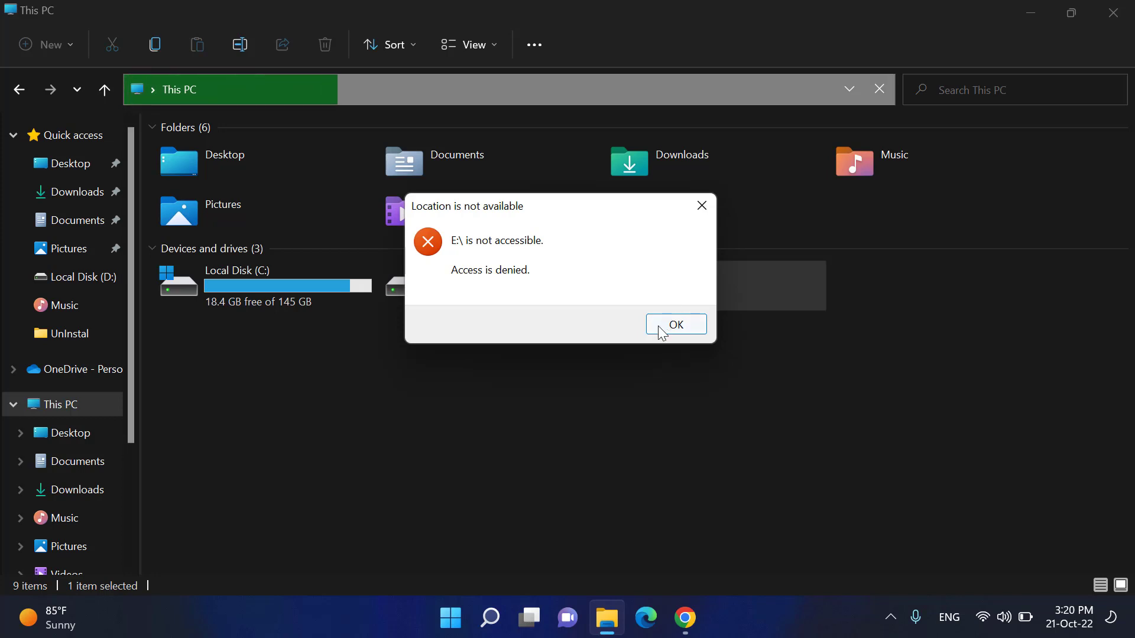
{"action": "left_click", "coordinate": [677, 325]}
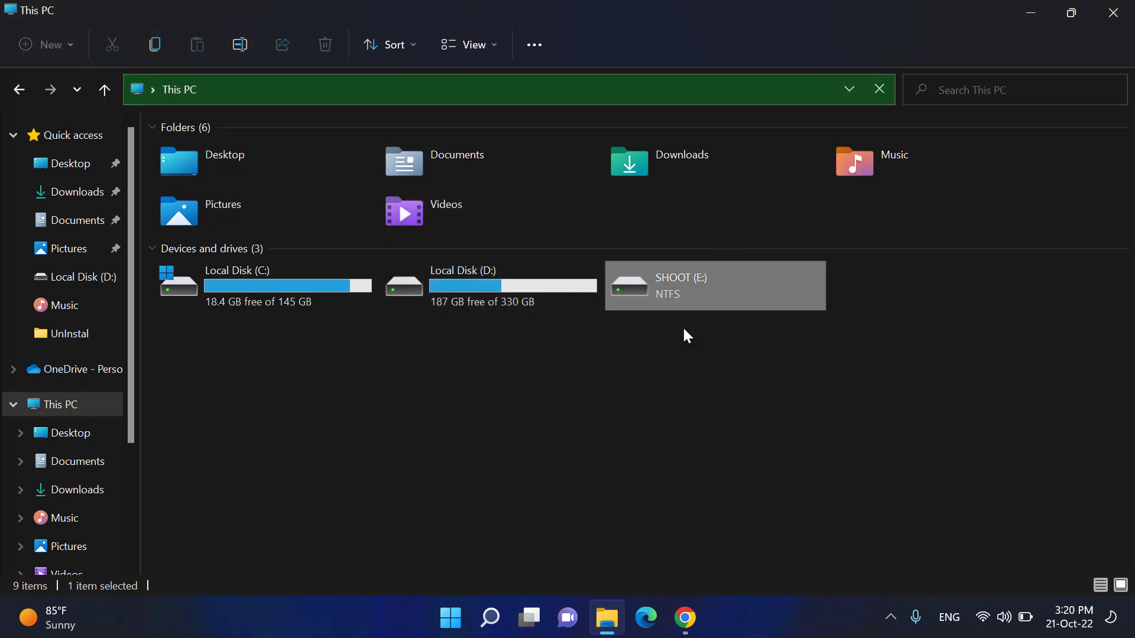
Open the advanced security settings from the properties of the SHOOT (E:) drive
{"action": "right_click", "coordinate": [678, 286]}
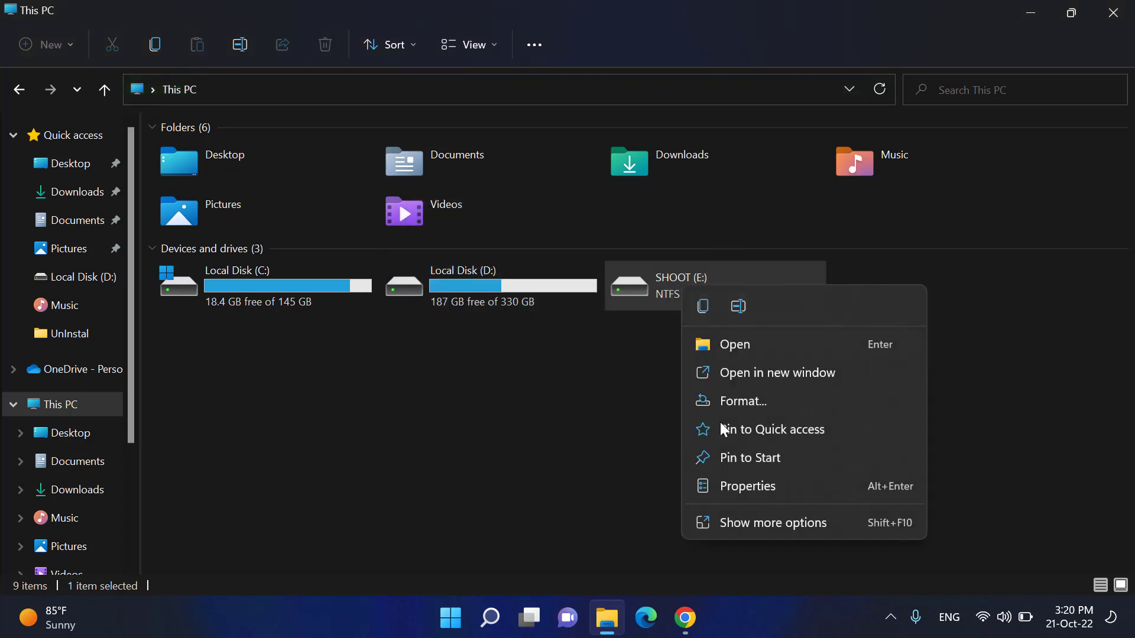
{"action": "left_click", "coordinate": [754, 523]}
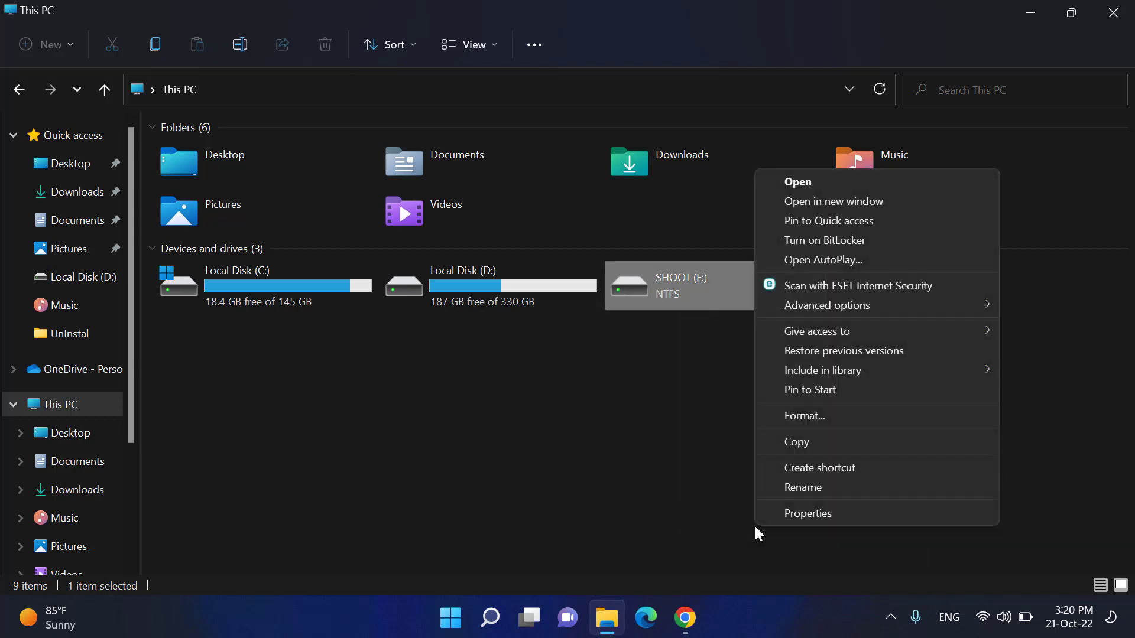
{"action": "left_click", "coordinate": [798, 516]}
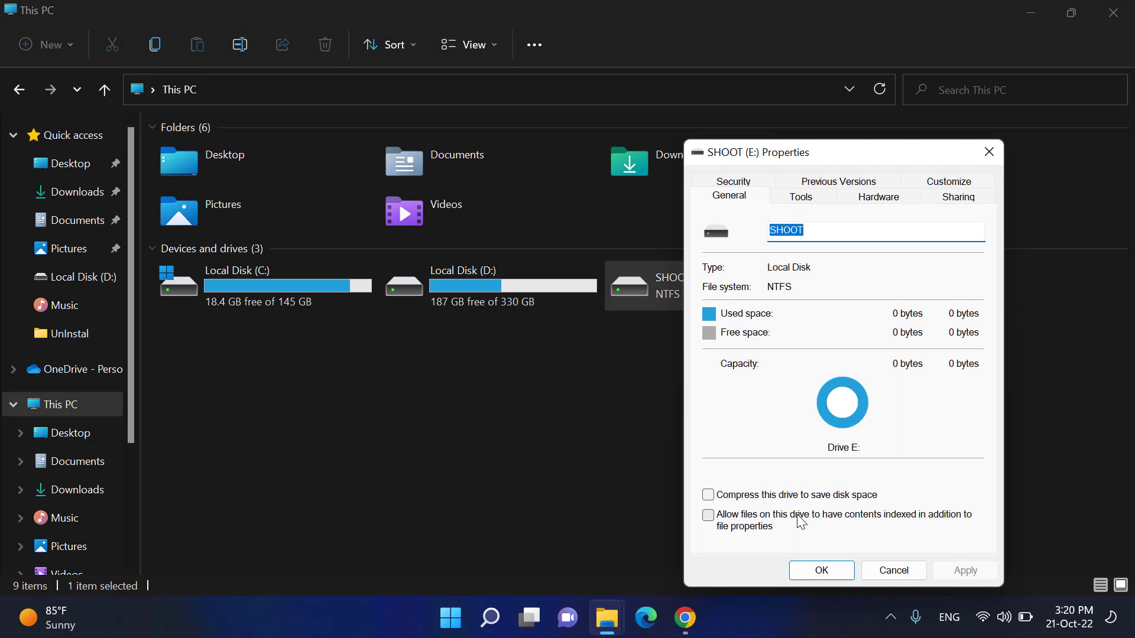
{"action": "left_click", "coordinate": [750, 186]}
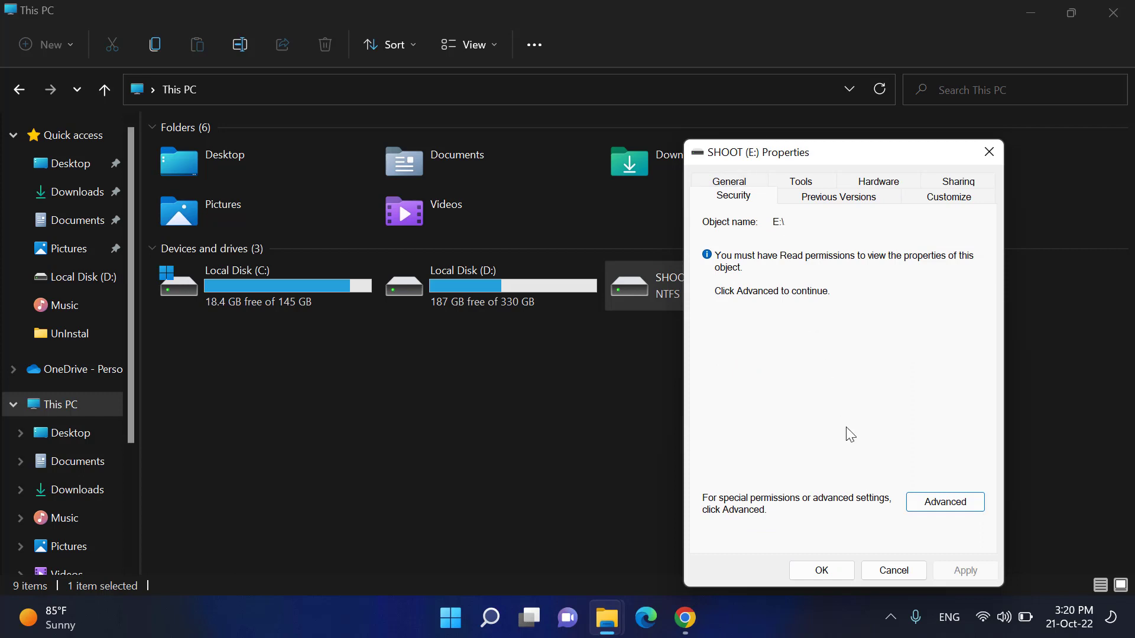
{"action": "left_click", "coordinate": [946, 503]}
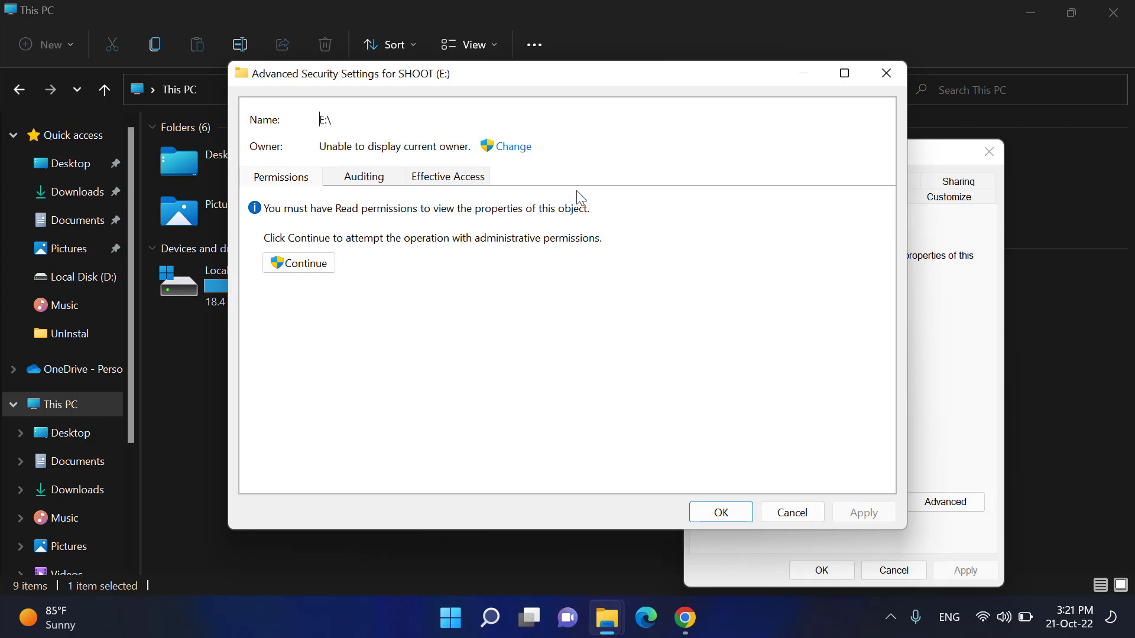
Look up the signed-in Windows account name and set Natkar Tech as the drive's owner, verifying the name
{"action": "left_click", "coordinate": [513, 148]}
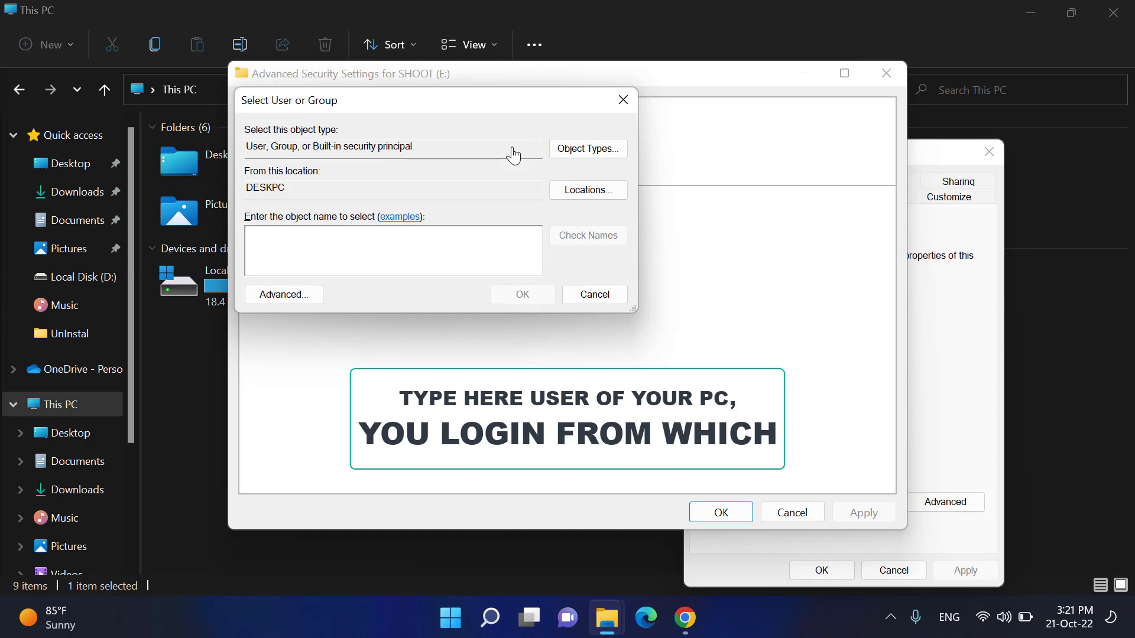
{"action": "left_click", "coordinate": [452, 618]}
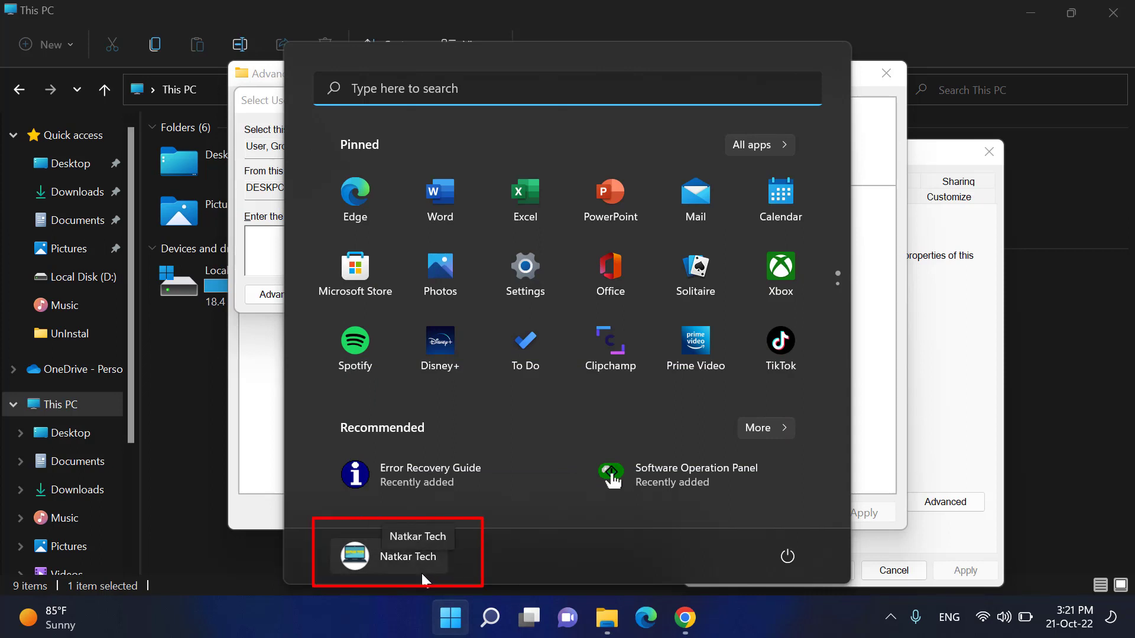
{"action": "left_click", "coordinate": [451, 618]}
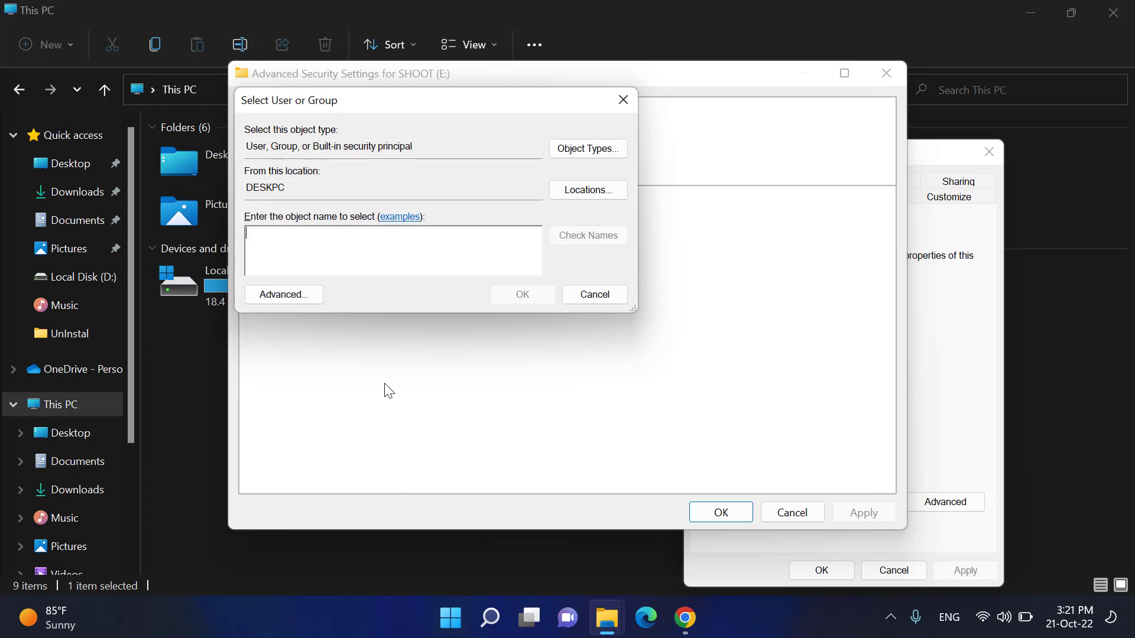
{"action": "type", "text": "Nat"}
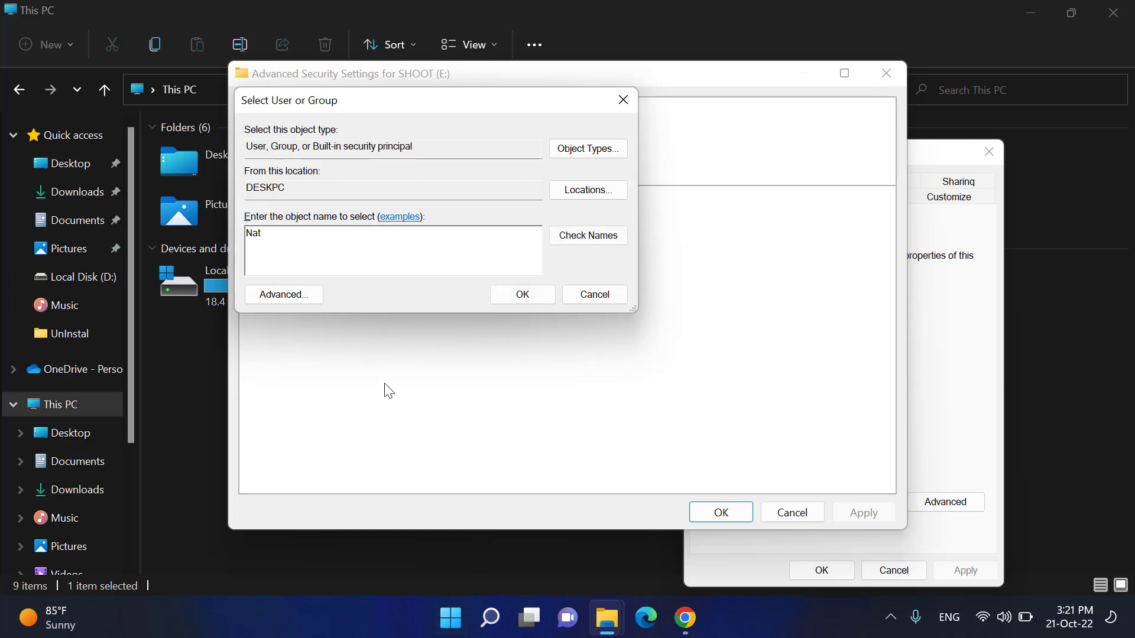
{"action": "type", "text": "kar tech"}
{"action": "left_click", "coordinate": [595, 241]}
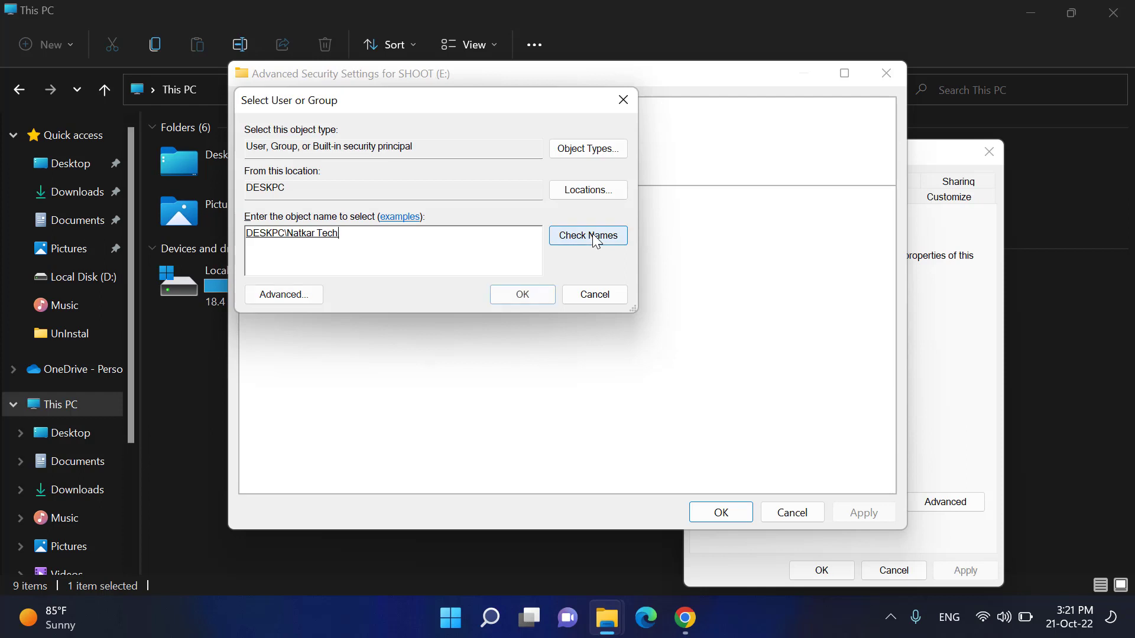
{"action": "left_click", "coordinate": [526, 293]}
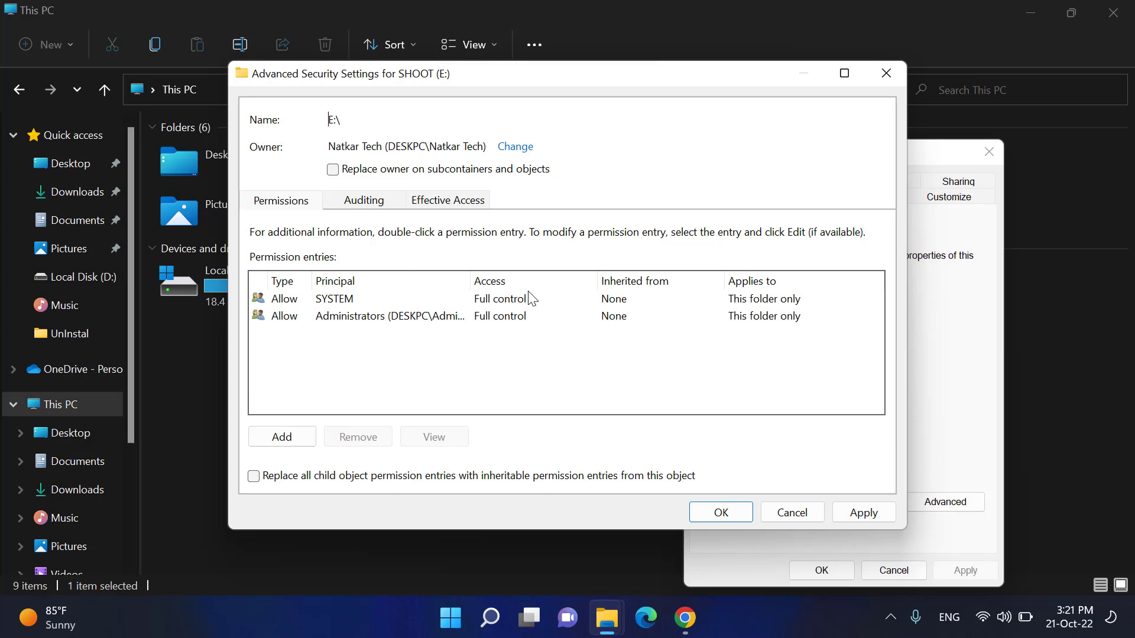
Enable replacing the owner on subcontainers and objects, and select the verified account Natkar Tech as owner again
{"action": "left_click", "coordinate": [332, 172]}
{"action": "left_click", "coordinate": [515, 149]}
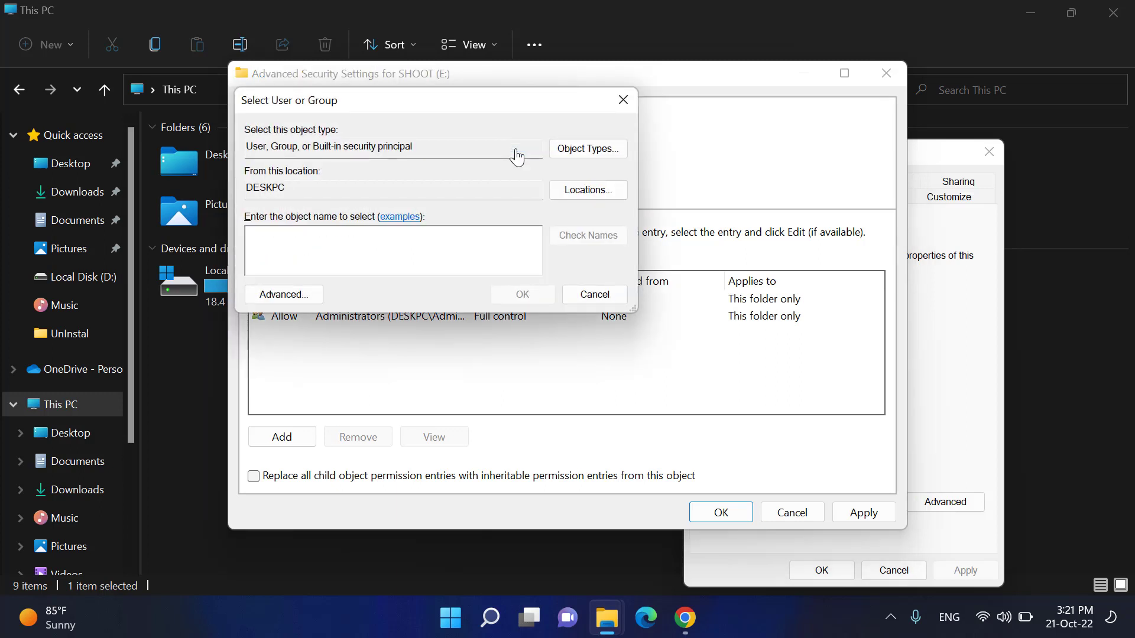
{"action": "type", "text": "N"}
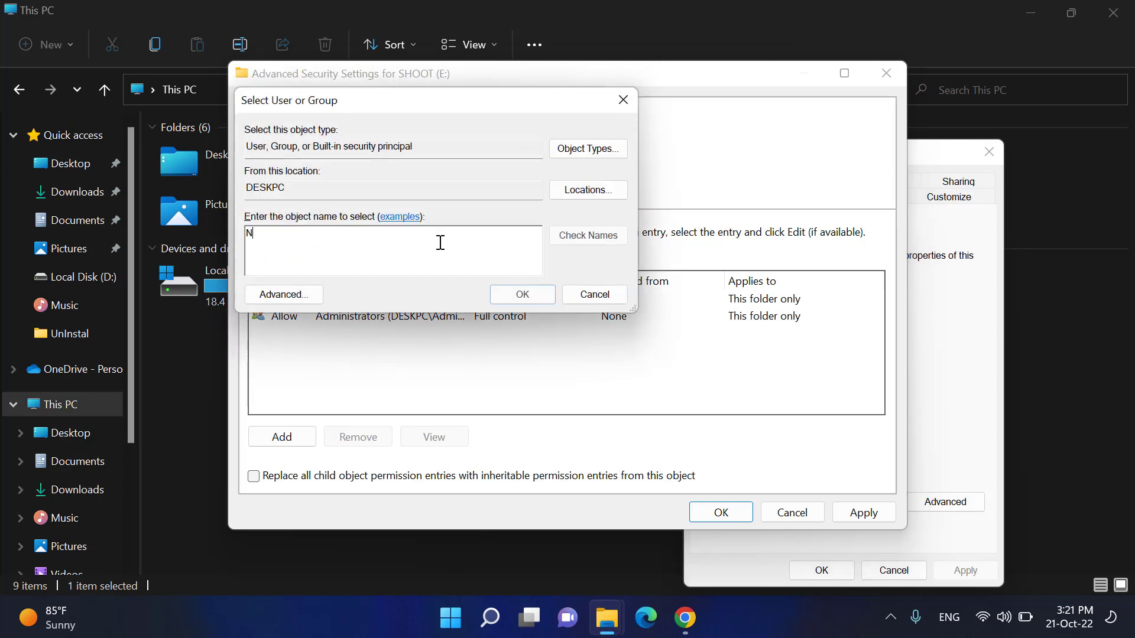
{"action": "type", "text": "atkar "}
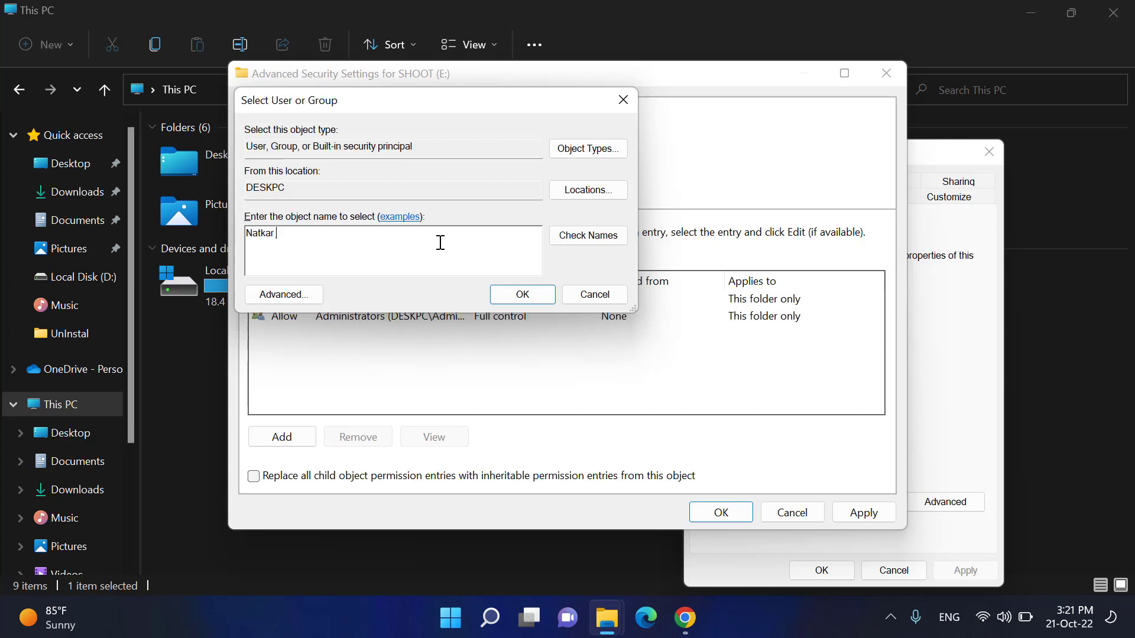
{"action": "type", "text": "Tech"}
{"action": "left_click", "coordinate": [587, 237]}
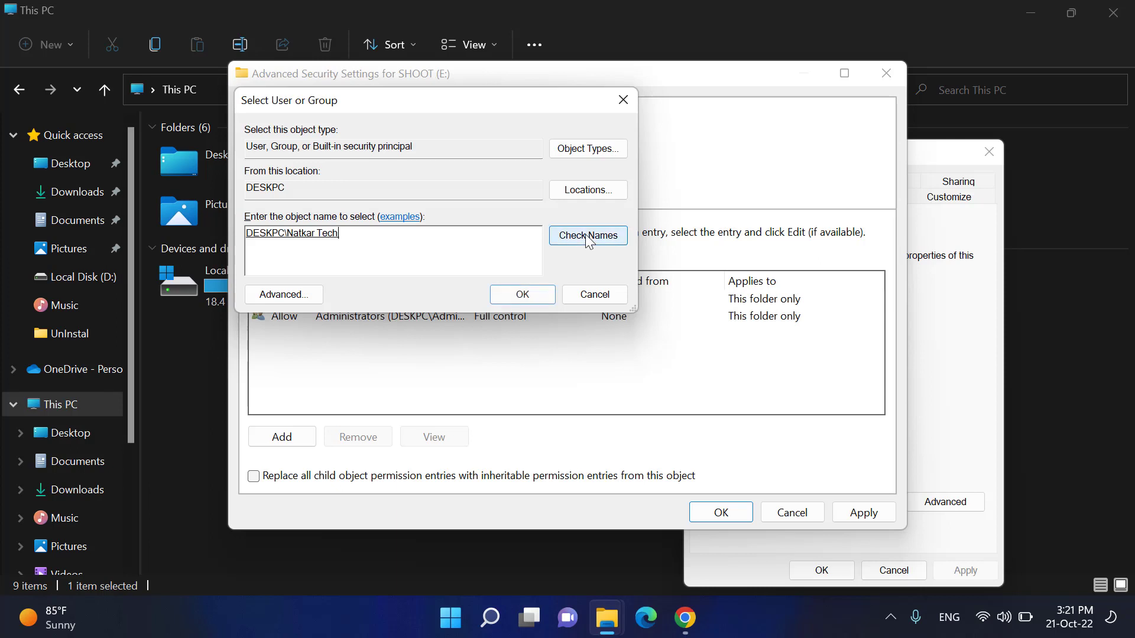
{"action": "left_click", "coordinate": [522, 294]}
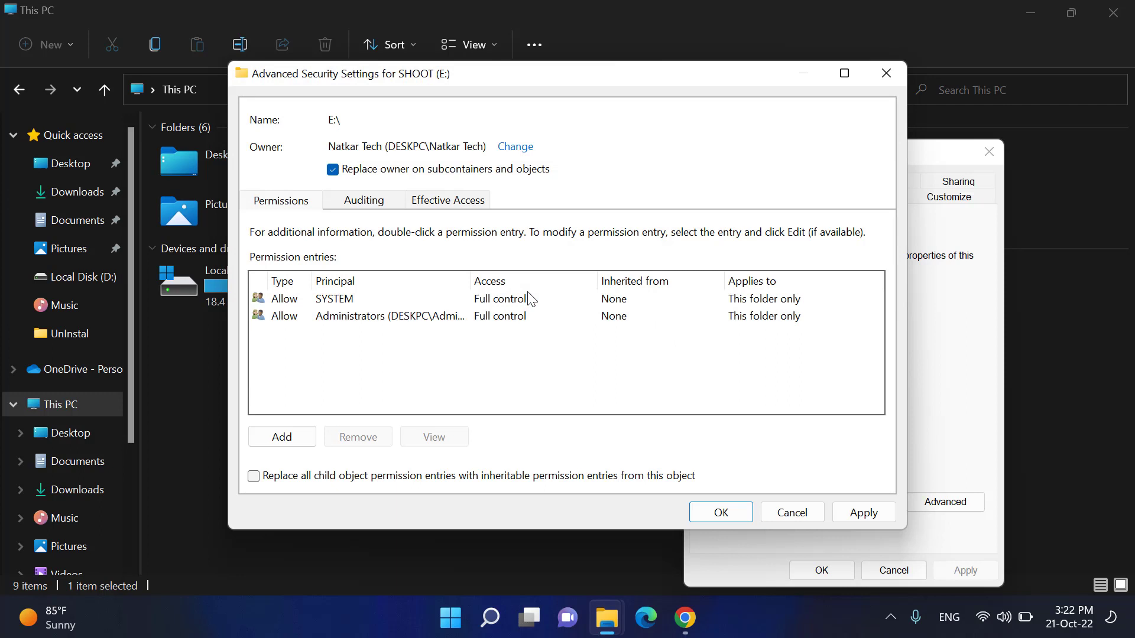
Apply the ownership change to SHOOT (E:), continuing past any errors, and close the security settings and drive properties
{"action": "left_click", "coordinate": [864, 512]}
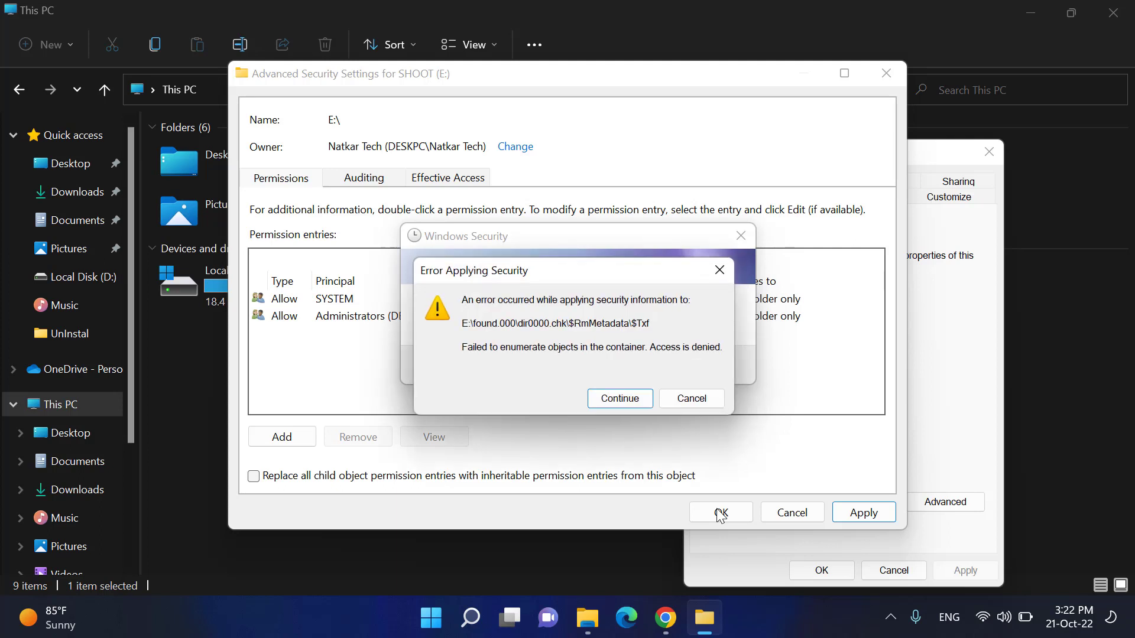
{"action": "left_click", "coordinate": [620, 399]}
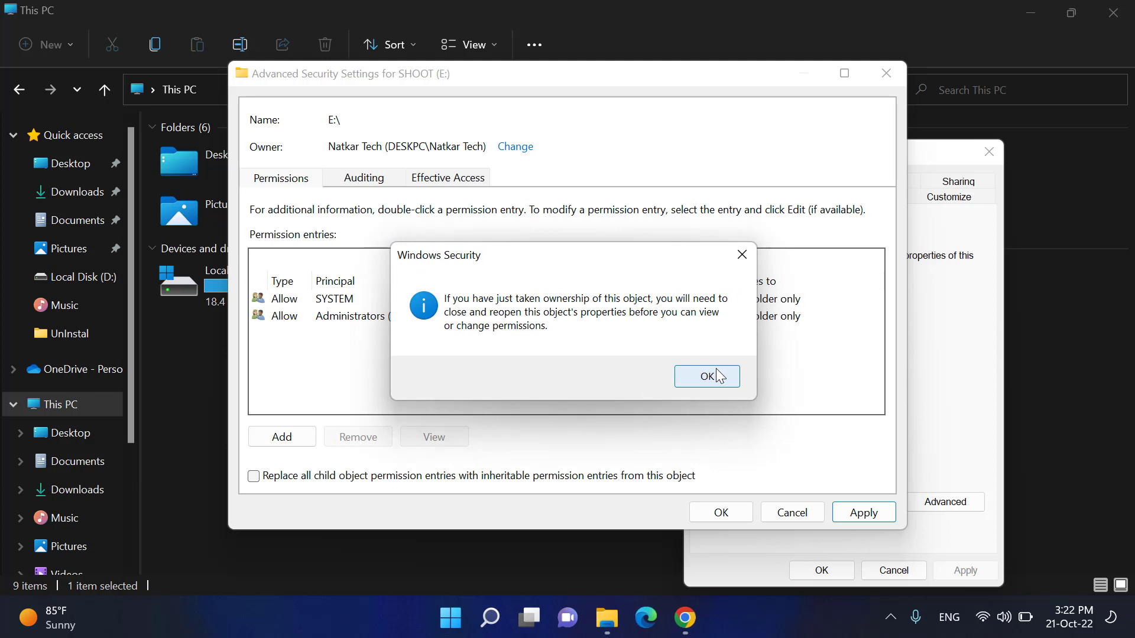
{"action": "left_click", "coordinate": [717, 376]}
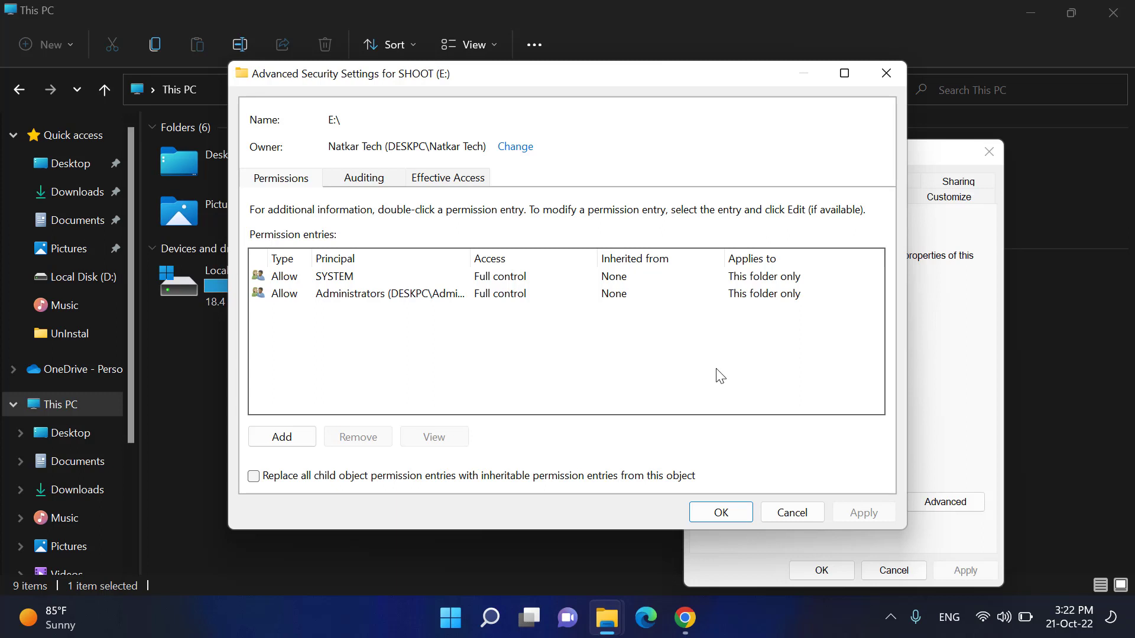
{"action": "left_click", "coordinate": [721, 513]}
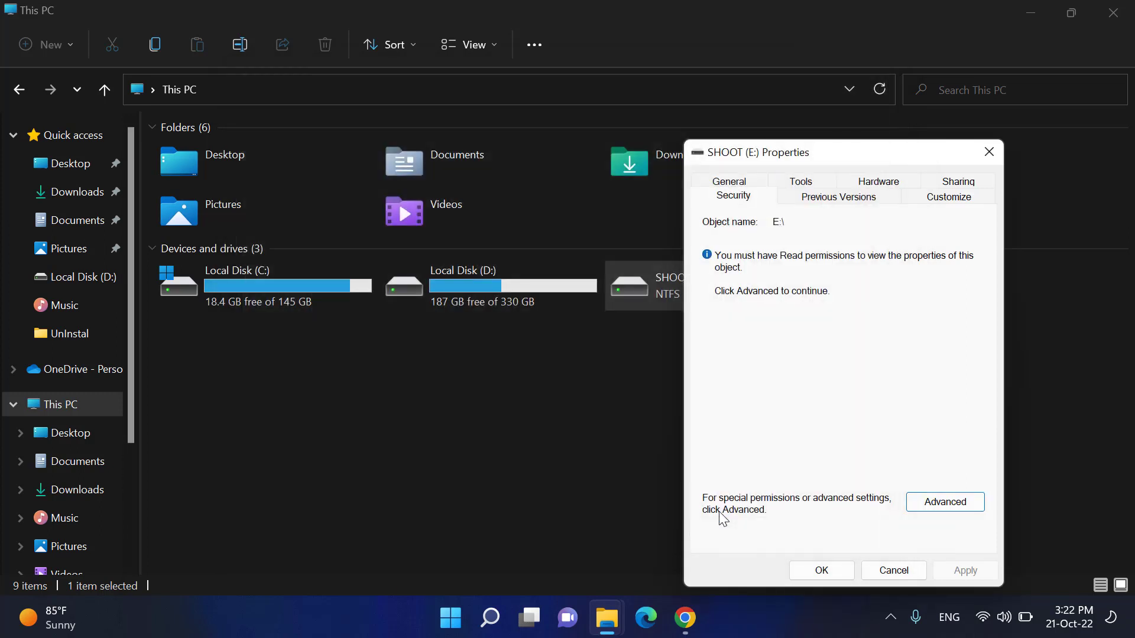
{"action": "left_click", "coordinate": [824, 570]}
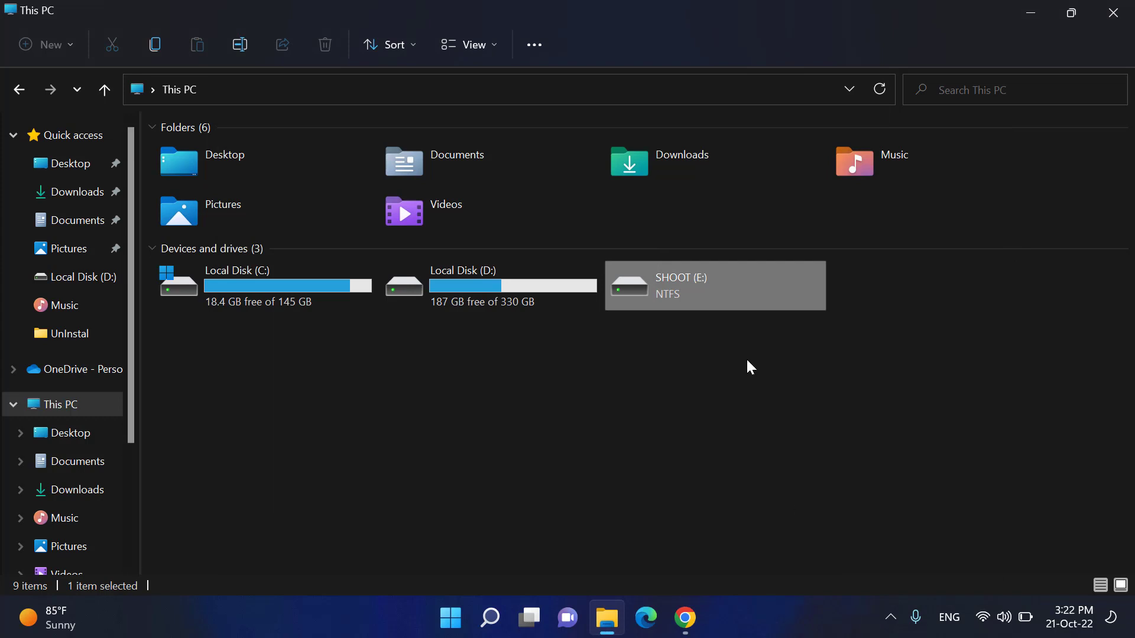
Reopen the properties of SHOOT (E:) and start editing its security permissions
{"action": "right_click", "coordinate": [676, 290]}
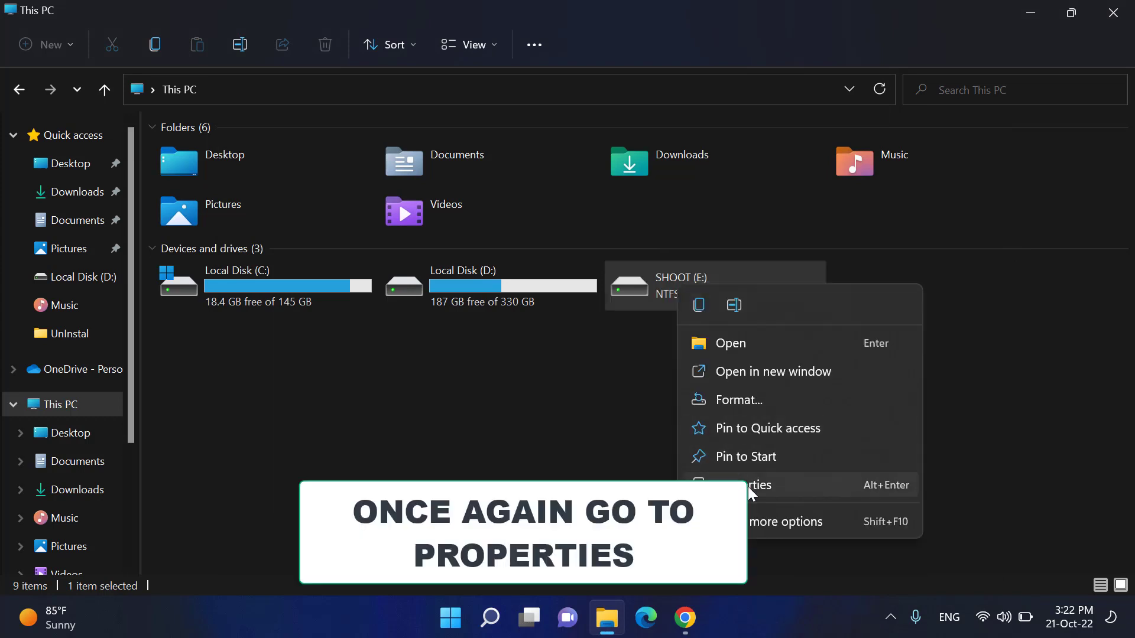
{"action": "left_click", "coordinate": [819, 485]}
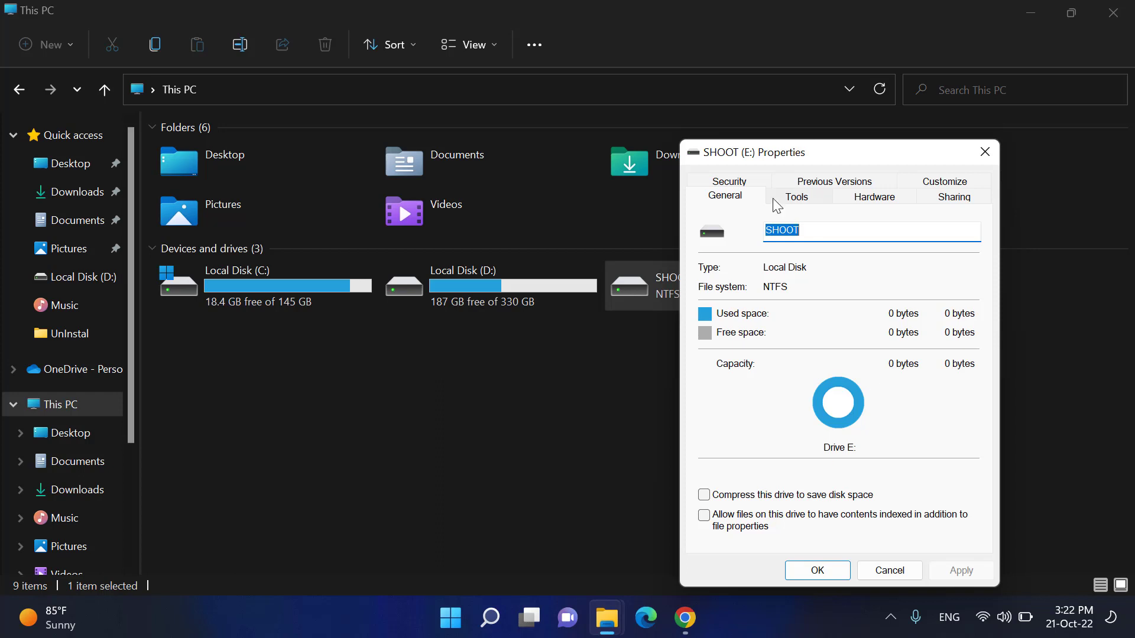
{"action": "left_click", "coordinate": [728, 182]}
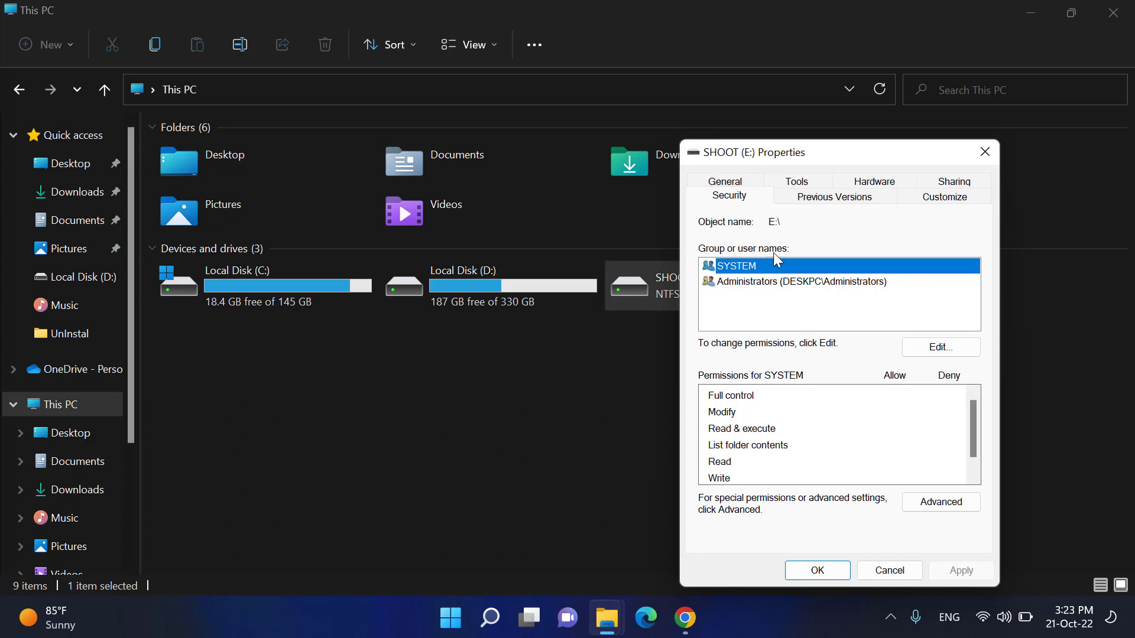
{"action": "left_click", "coordinate": [952, 351]}
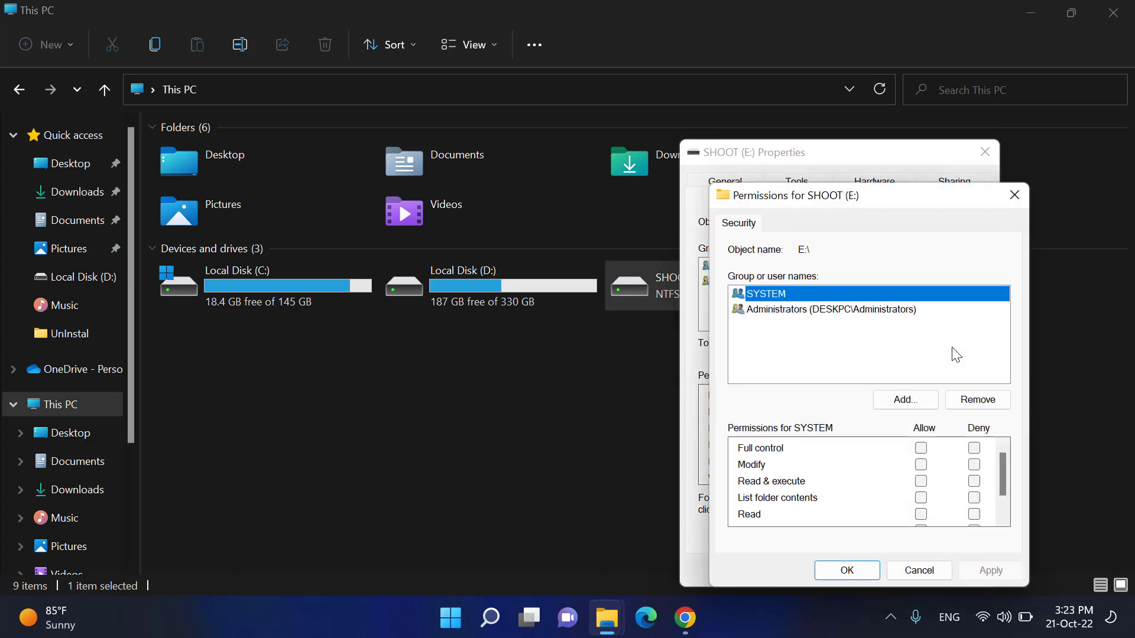
Add the account Natkar Tech to the drive's group or user names, checking the name first
{"action": "left_click", "coordinate": [902, 401]}
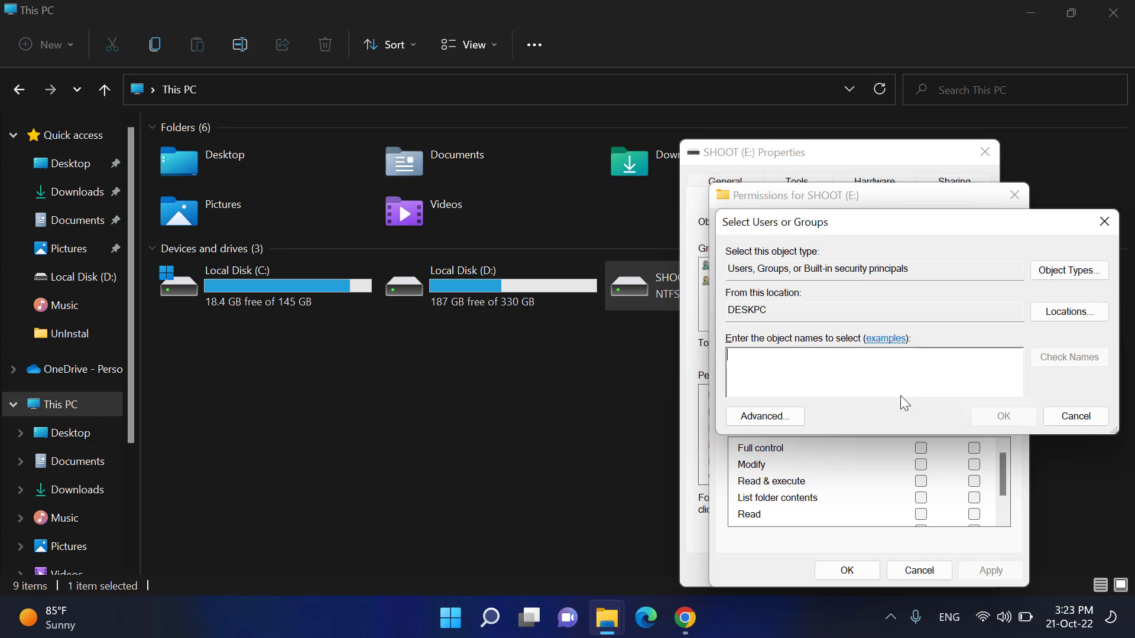
{"action": "type", "text": "Natk"}
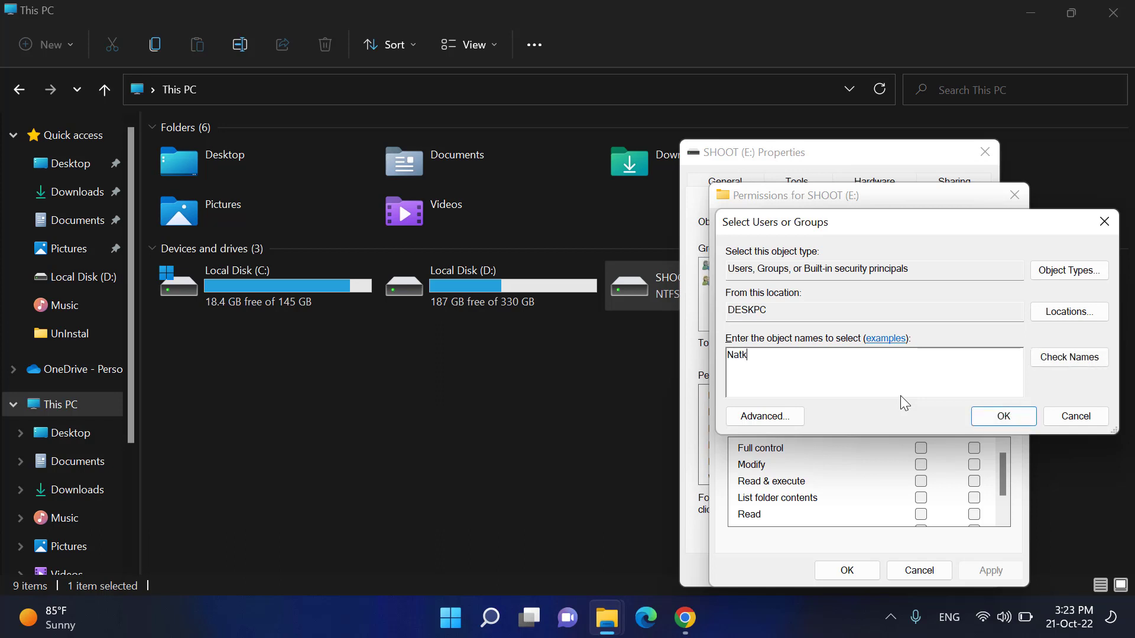
{"action": "type", "text": "ar Tech"}
{"action": "left_click", "coordinate": [1068, 358]}
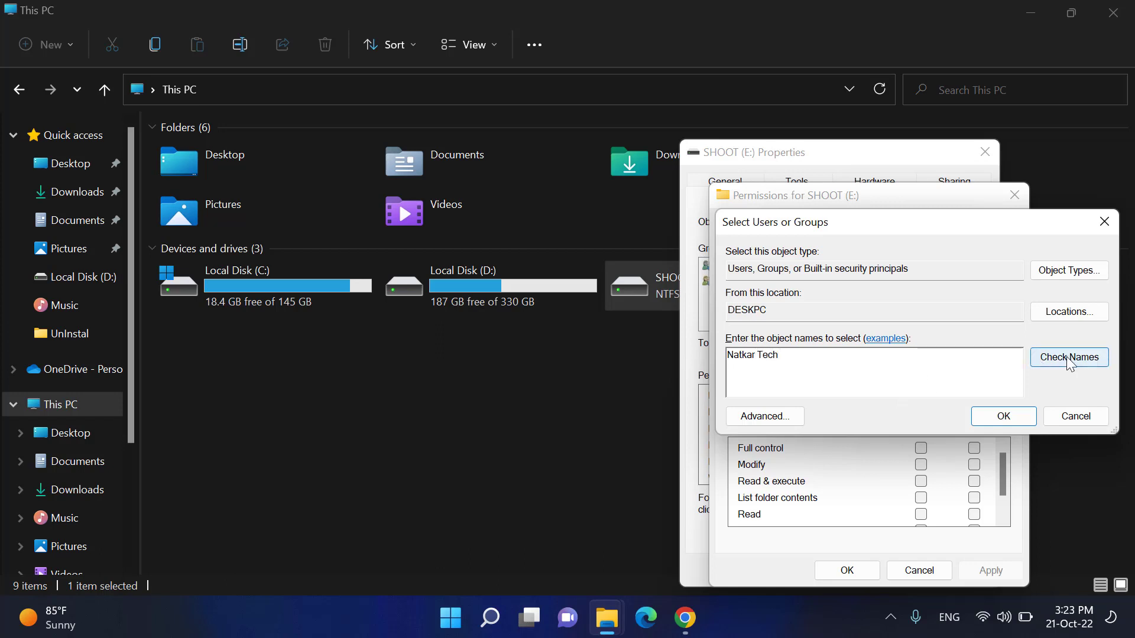
{"action": "left_click", "coordinate": [1005, 416]}
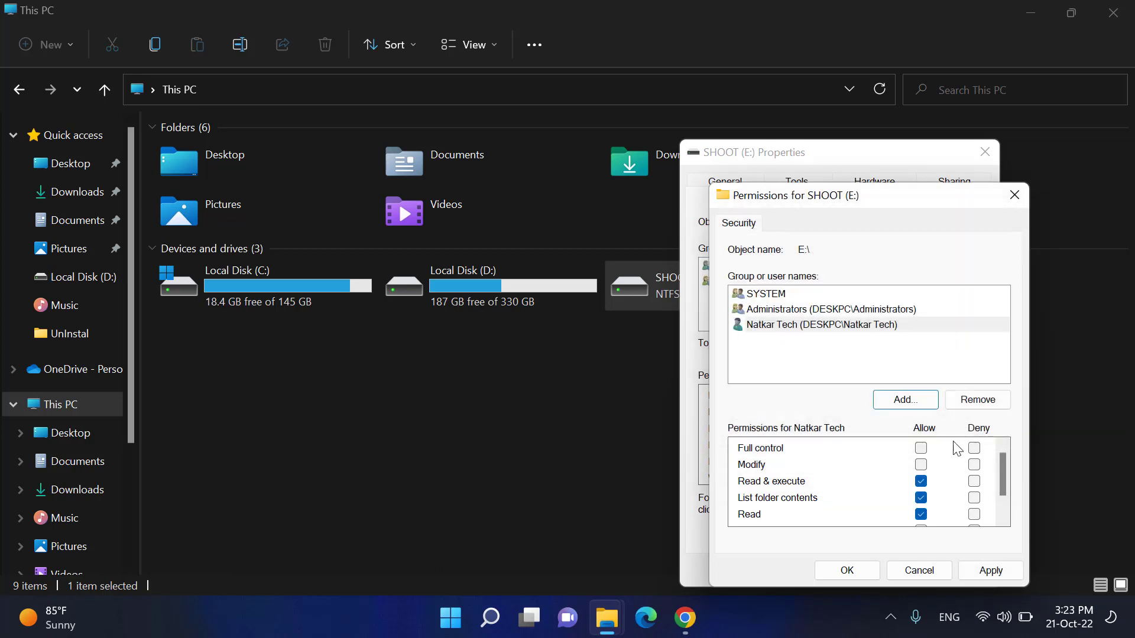
Allow Full control for Natkar Tech on SHOOT (E:) and apply the permissions, continuing past any errors
{"action": "left_click", "coordinate": [920, 455]}
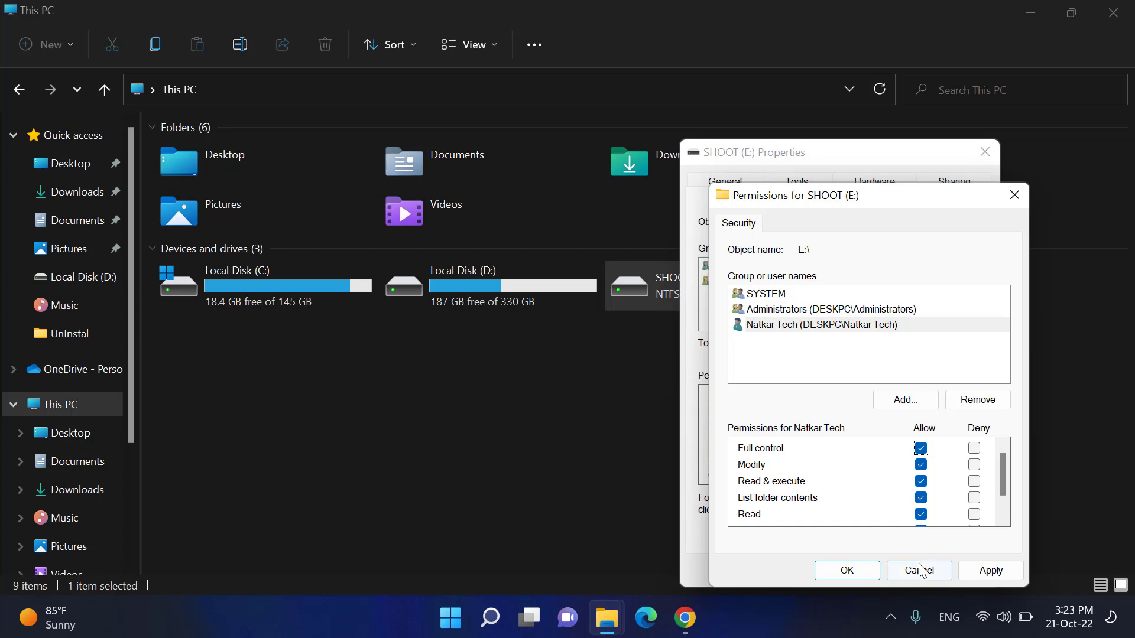
{"action": "left_click", "coordinate": [991, 578]}
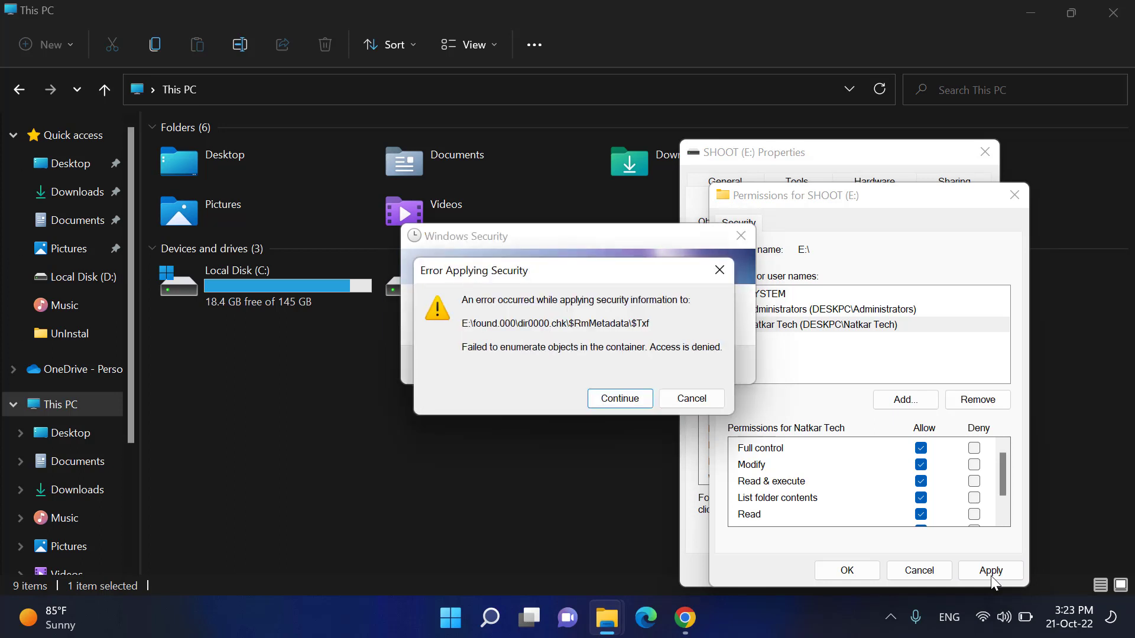
{"action": "left_click", "coordinate": [631, 400]}
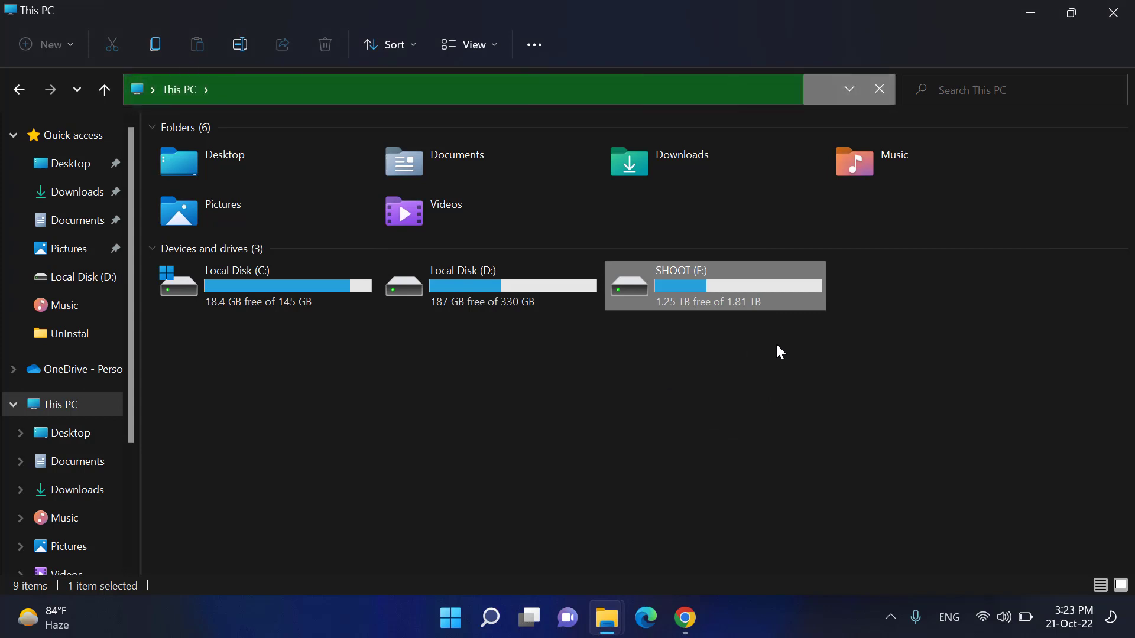
Open the SHOOT (E:) drive to check access, and close its window and the remaining permissions and properties dialogs
{"action": "double_click", "coordinate": [744, 292]}
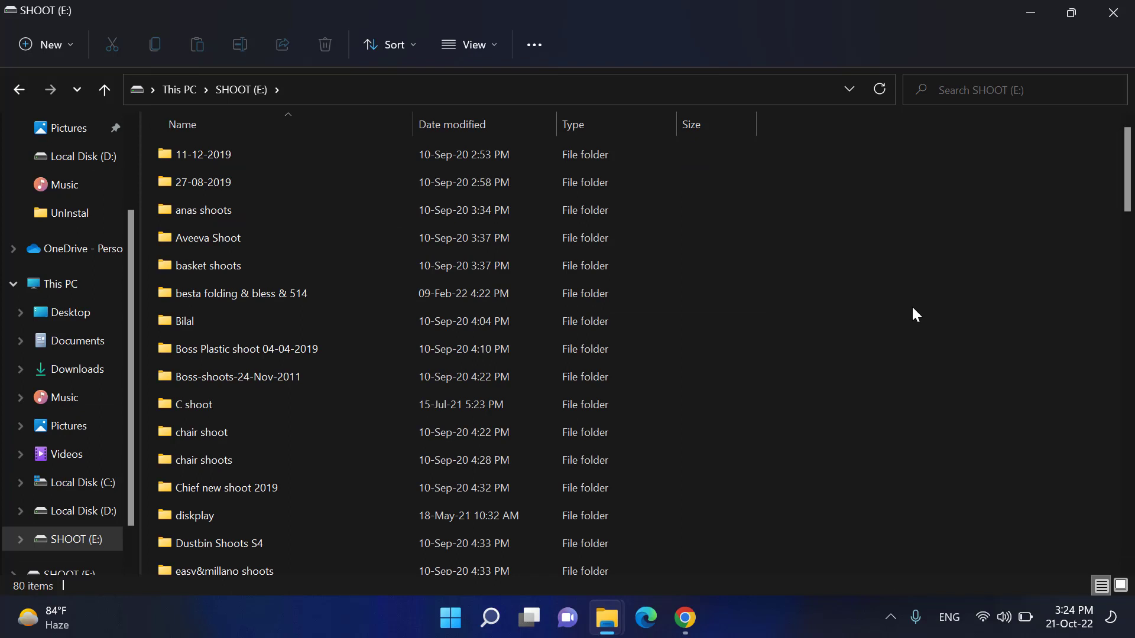
{"action": "left_click", "coordinate": [1115, 13]}
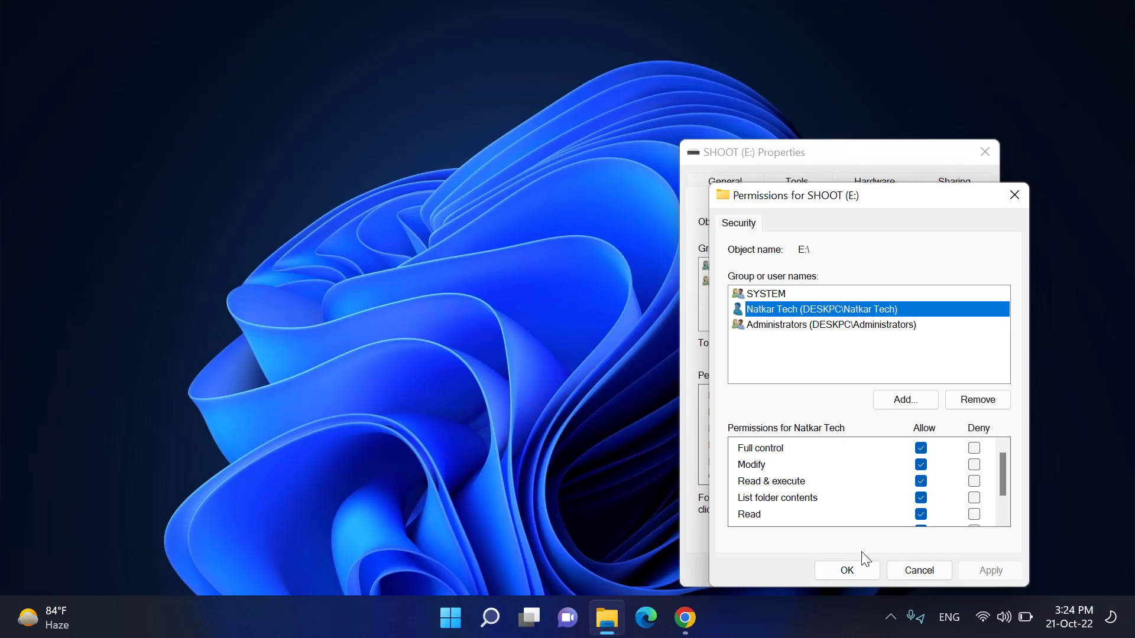
{"action": "left_click", "coordinate": [852, 568]}
{"action": "left_click", "coordinate": [823, 570]}
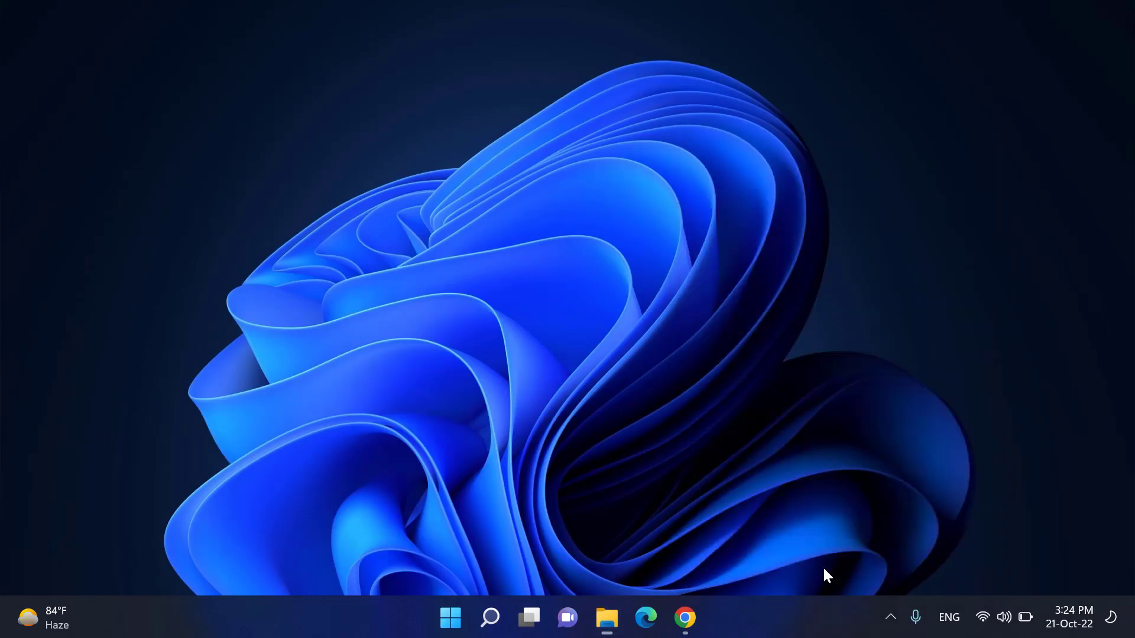